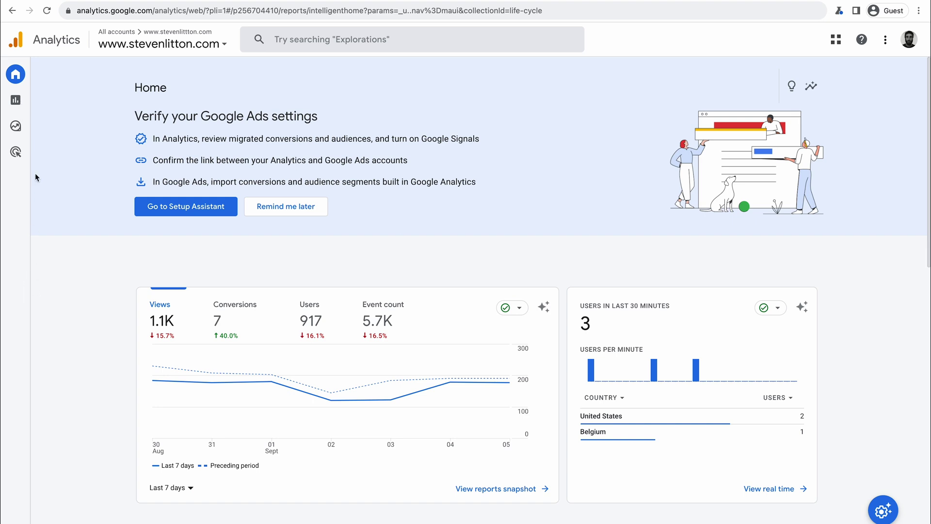
Open the Pages and screens report in the Engagement section of the reports.
mouse_move(26, 100)
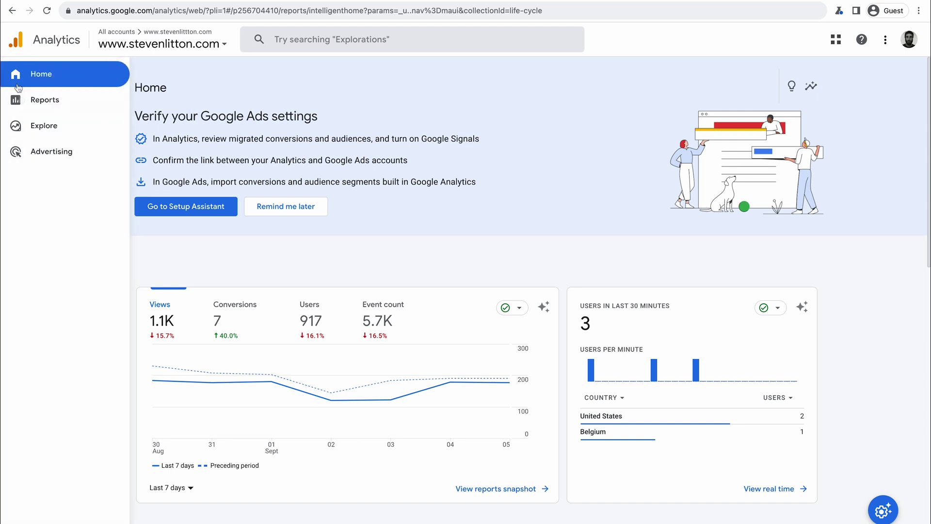
left_click(50, 102)
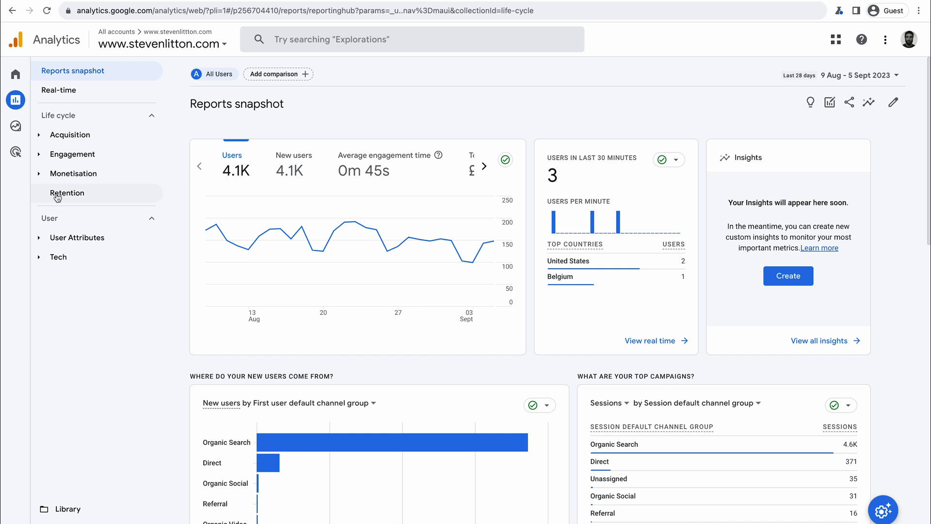
left_click(40, 156)
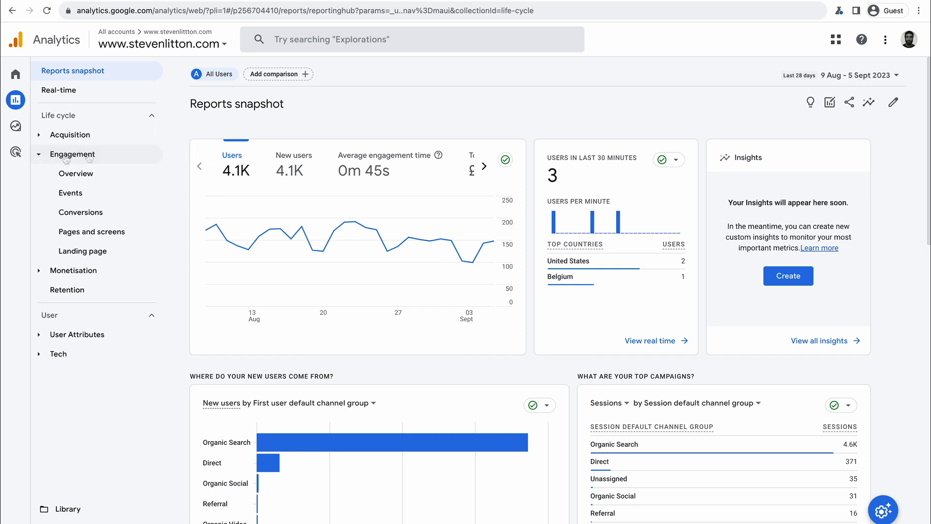
left_click(97, 236)
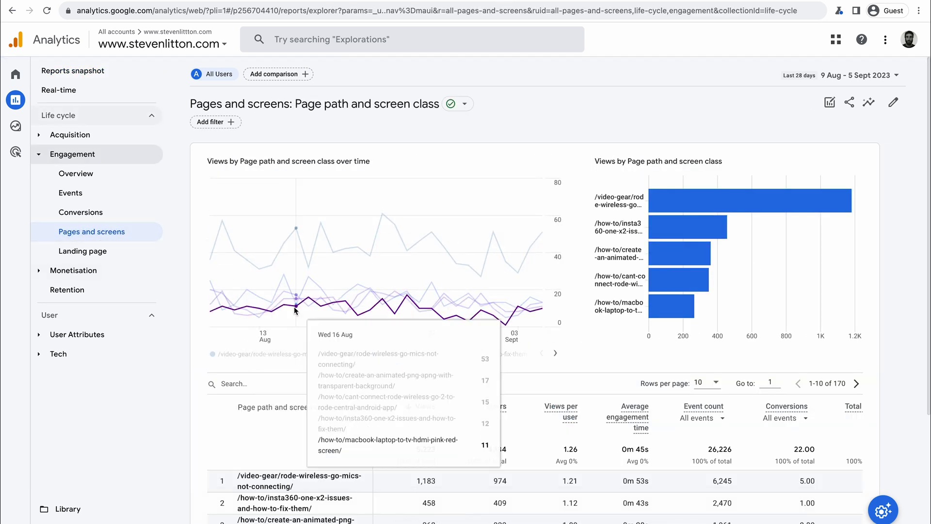
Examine the page table's views per page path, the total number of pages and the available rows-per-page options.
scroll(294, 307, "down", 3)
scroll(406, 307, "up", 2)
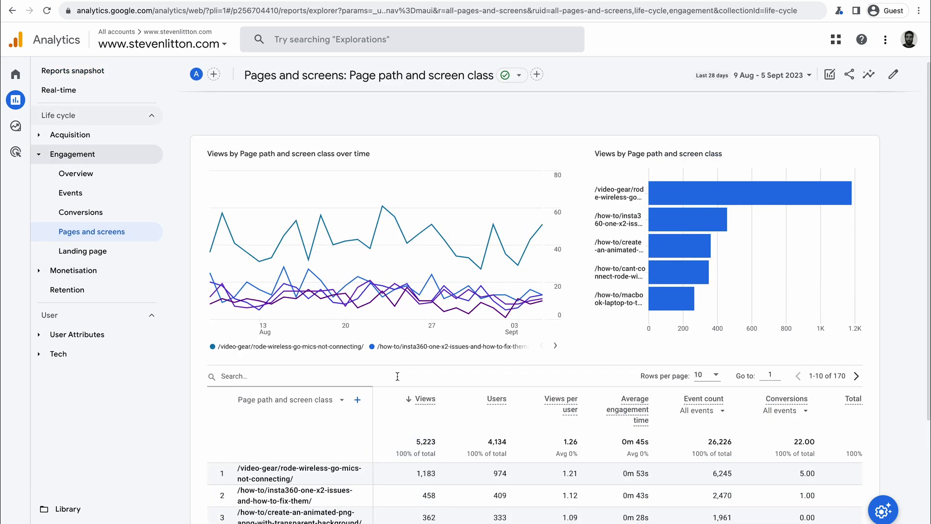
scroll(563, 403, "down", 3)
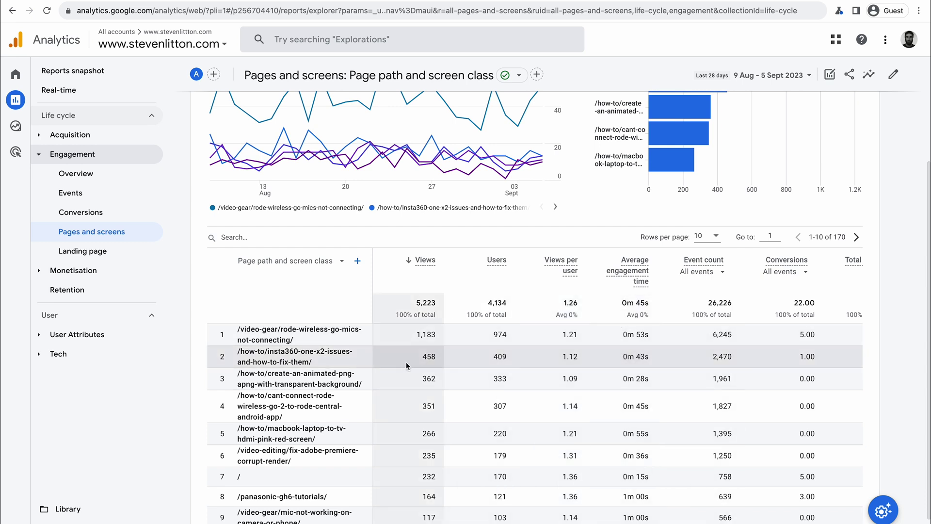
scroll(406, 366, "down", 1)
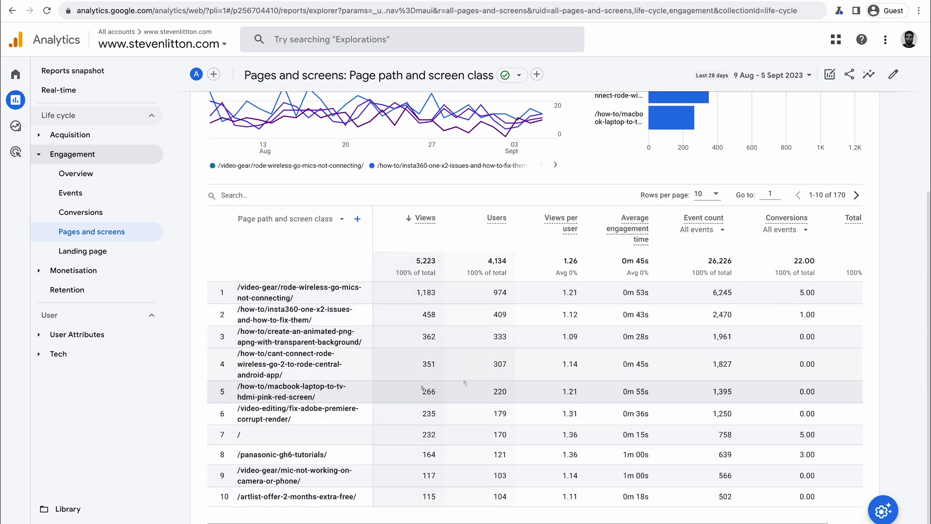
scroll(486, 378, "down", 1)
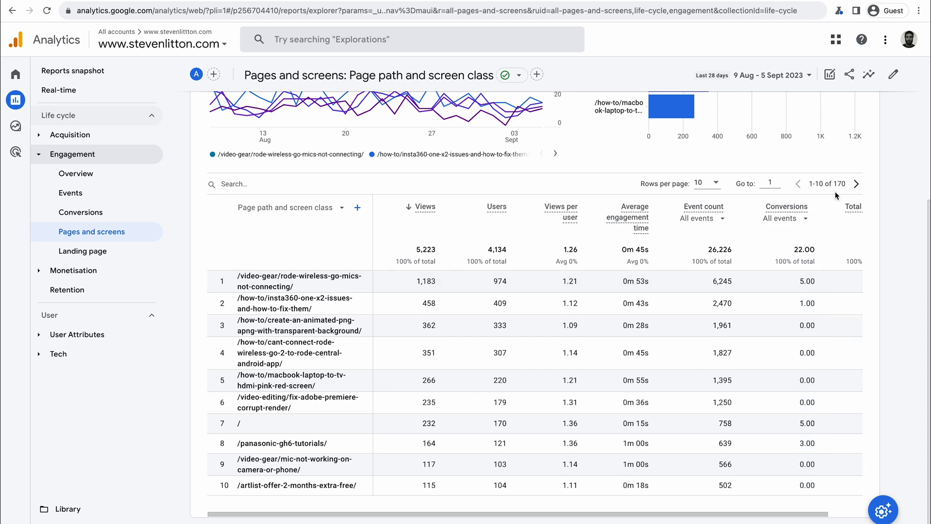
double_click(838, 187)
left_click(834, 185)
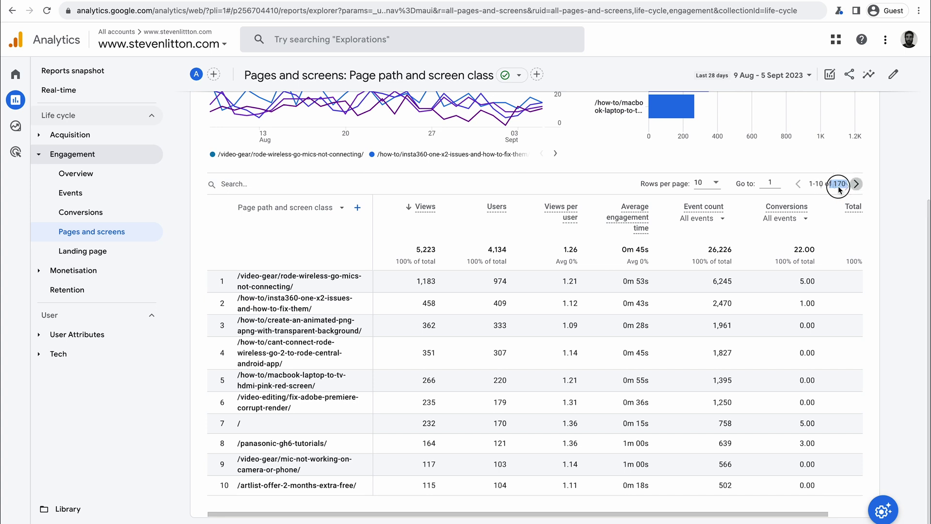
left_click(717, 187)
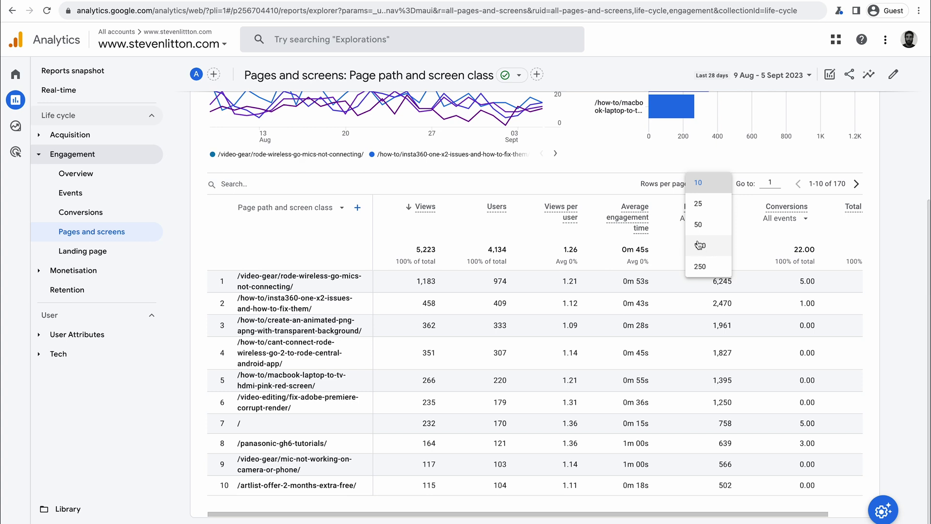
left_click(505, 176)
Search the page table for "contact".
left_click(264, 187)
type("contact")
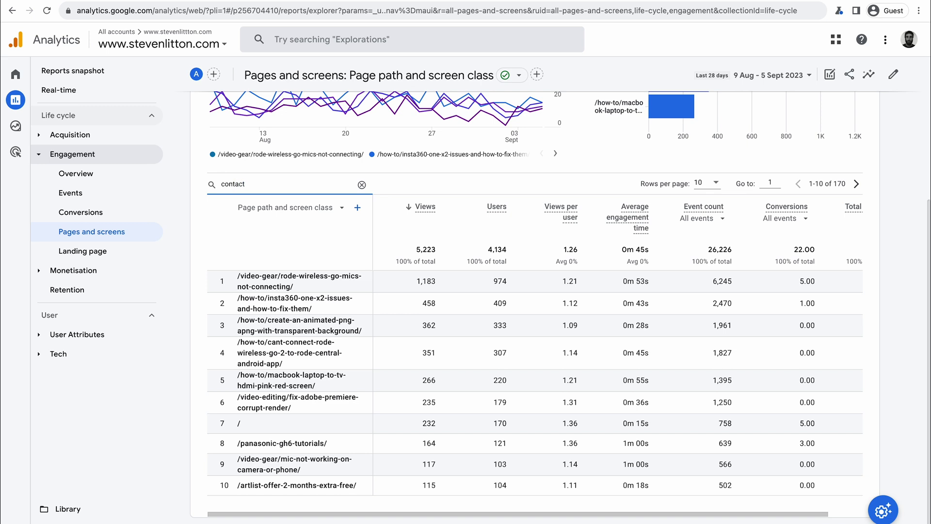
key("ctrl+a")
key("BackSpace")
type("conta")
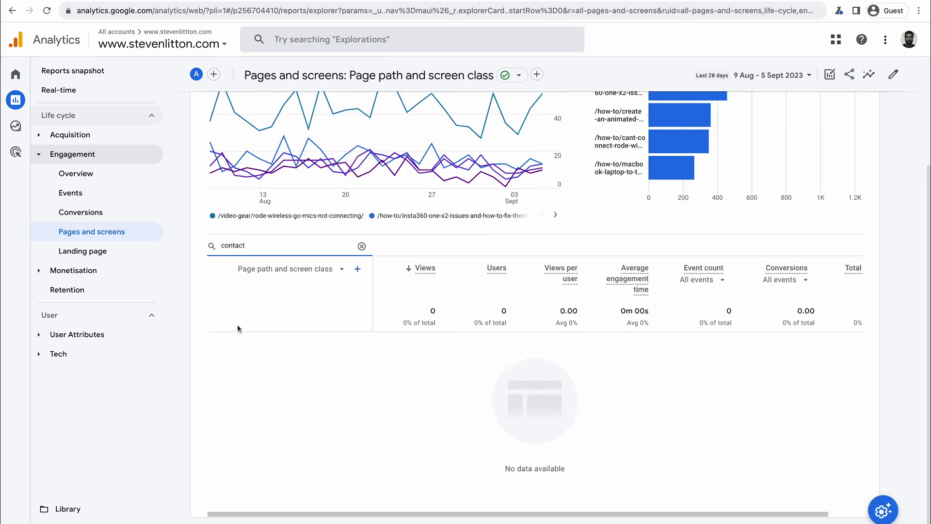
Replace the page table's search term with "callback".
key("BackSpace")
key("BackSpace")
key("BackSpace")
key("BackSpace")
key("BackSpace")
key("BackSpace")
key("BackSpace")
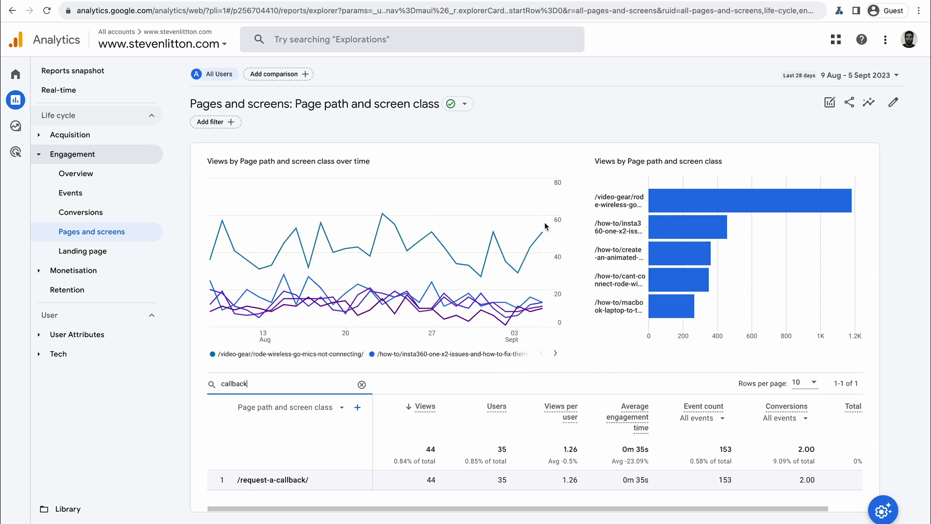
Select 1 Aug 2023 to 31 Aug 2023 as the report's custom date range.
left_click(871, 77)
scroll(780, 237, "up", 1)
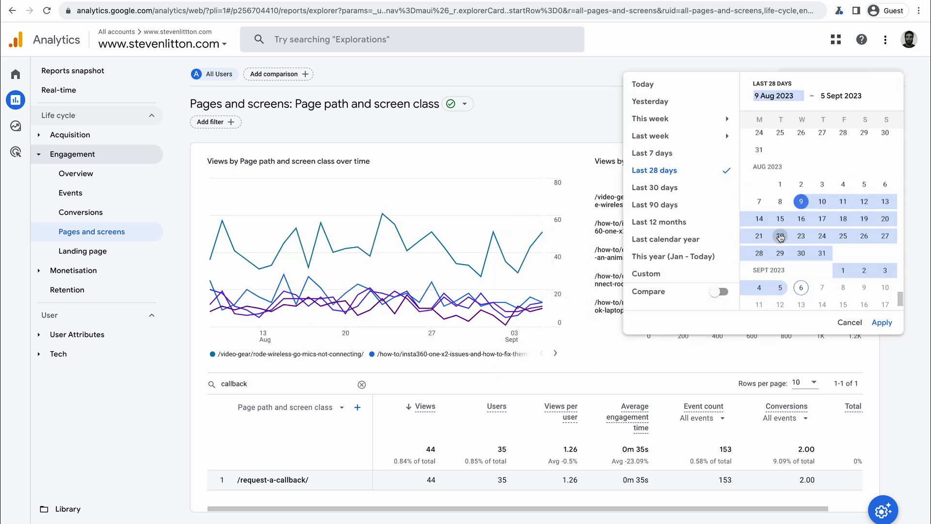
left_click(781, 184)
left_click(823, 253)
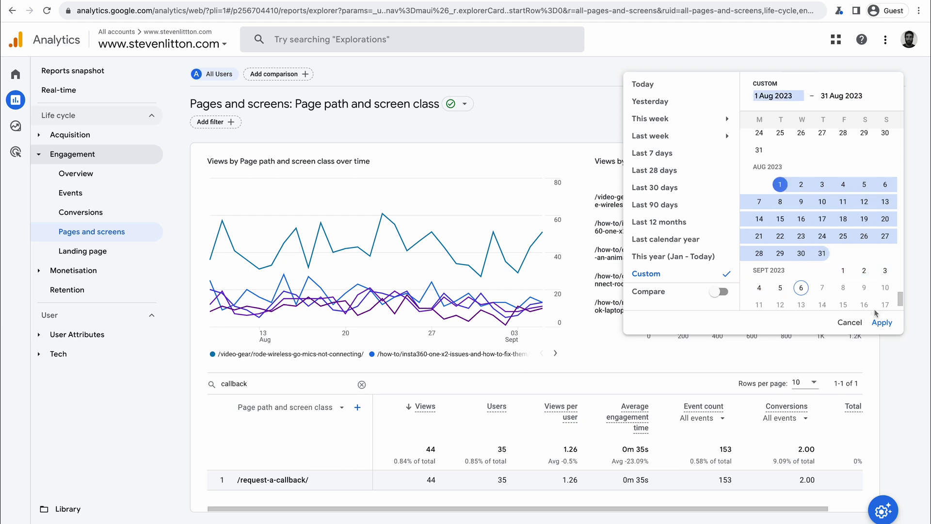
Turn on the period comparison and set the main date range to 1 Jul 2023 to 31 Jul 2023.
left_click(718, 292)
scroll(786, 245, "up", 3)
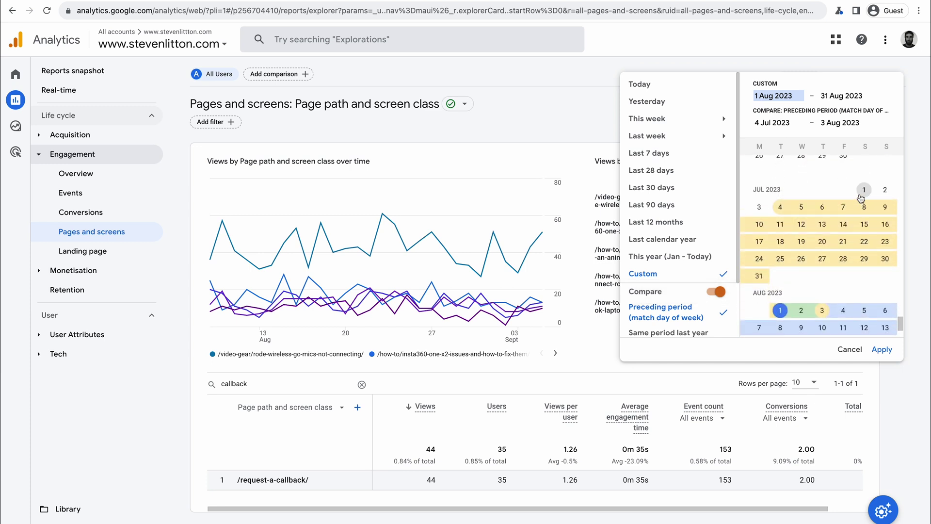
left_click(864, 191)
left_click(759, 276)
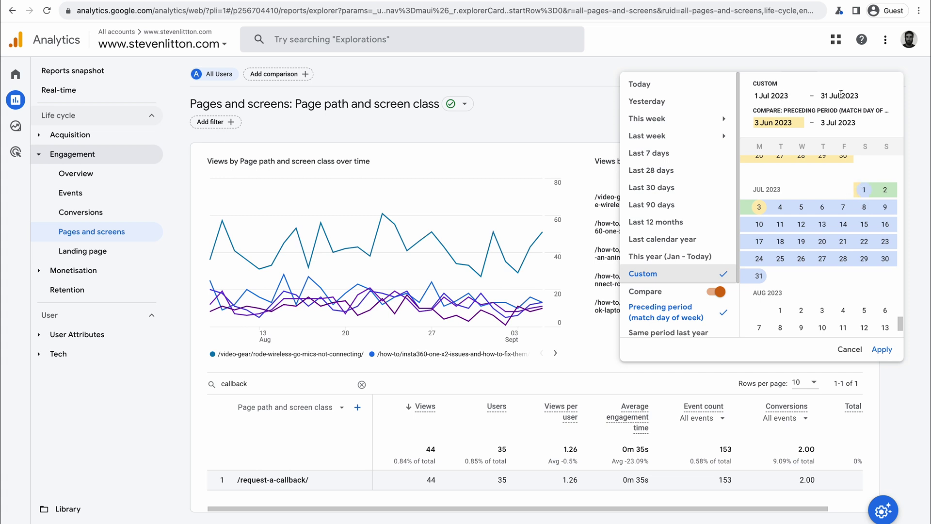
Set the comparison period to 1 Aug 2023 to 31 Aug 2023 and apply the date settings to the report.
left_click(767, 124)
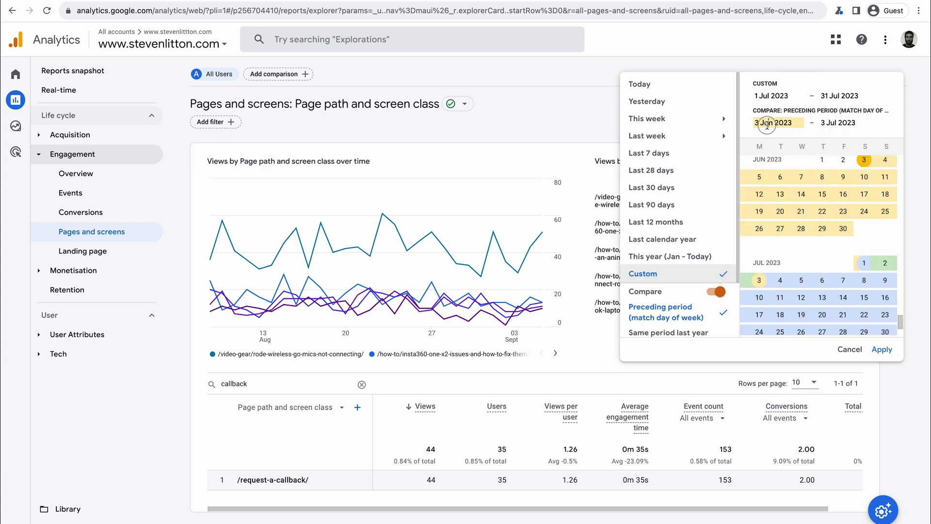
scroll(802, 162, "down", 4)
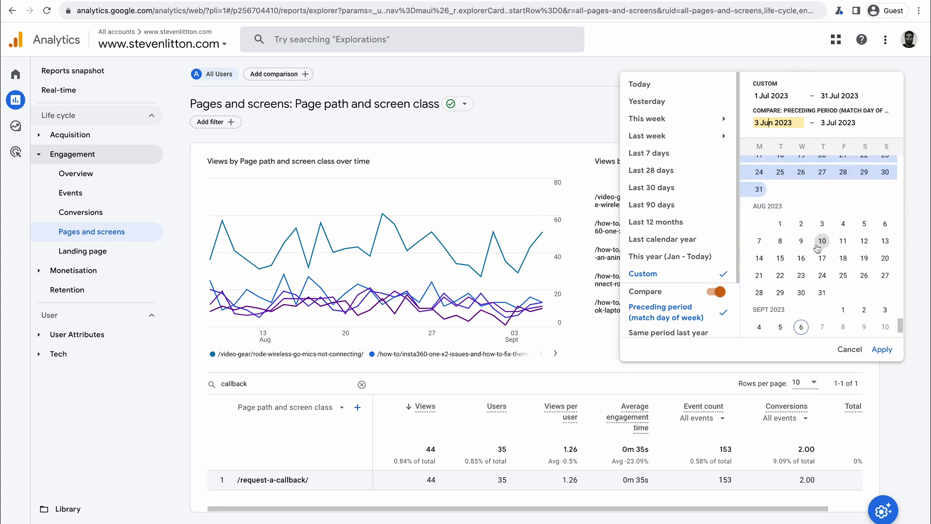
left_click(779, 228)
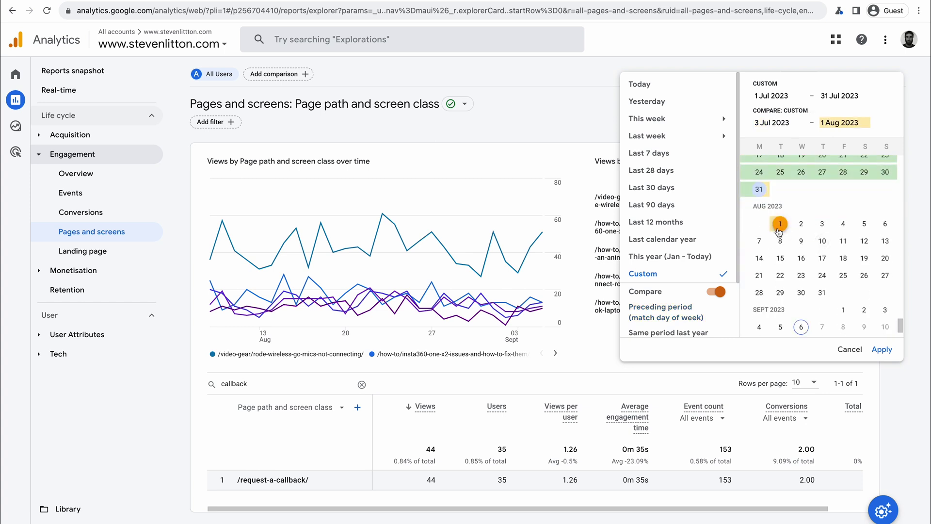
left_click(822, 296)
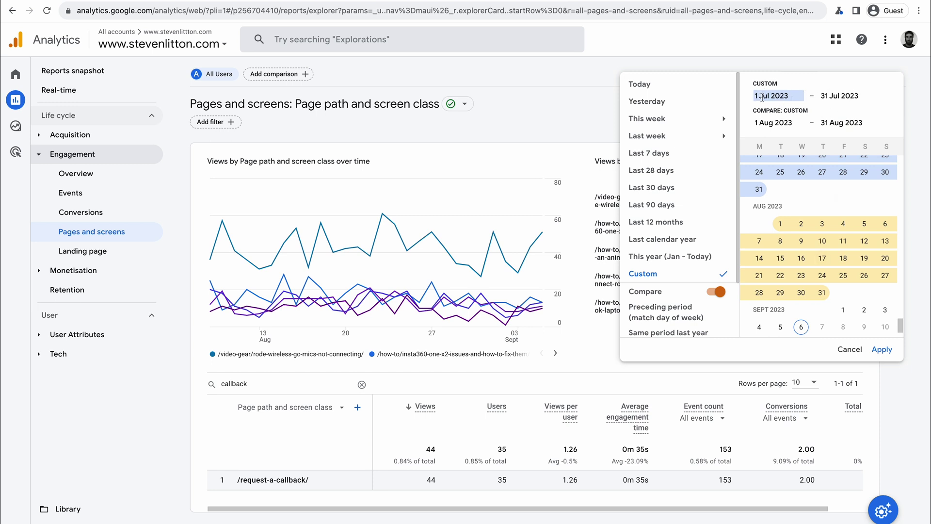
left_click(882, 349)
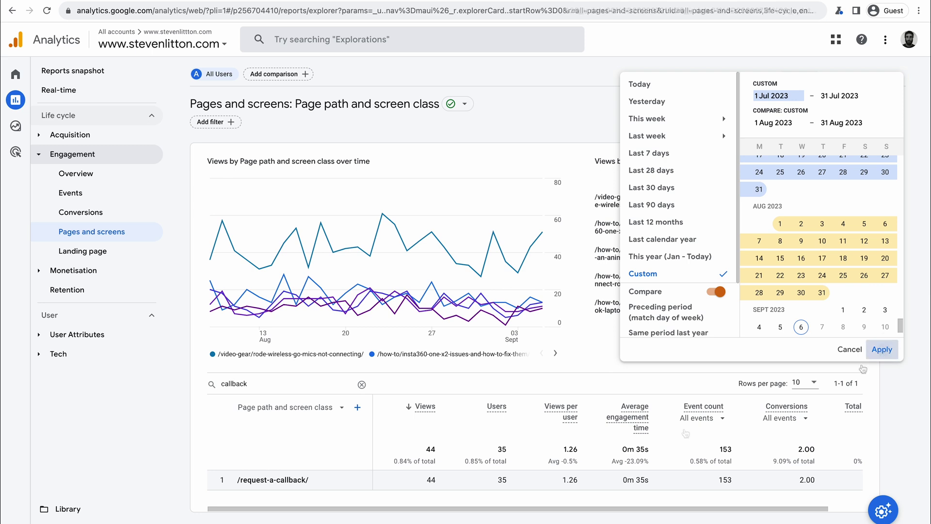
Review the two periods' figures for the callback page and open the choices for a secondary dimension.
scroll(488, 448, "down", 1)
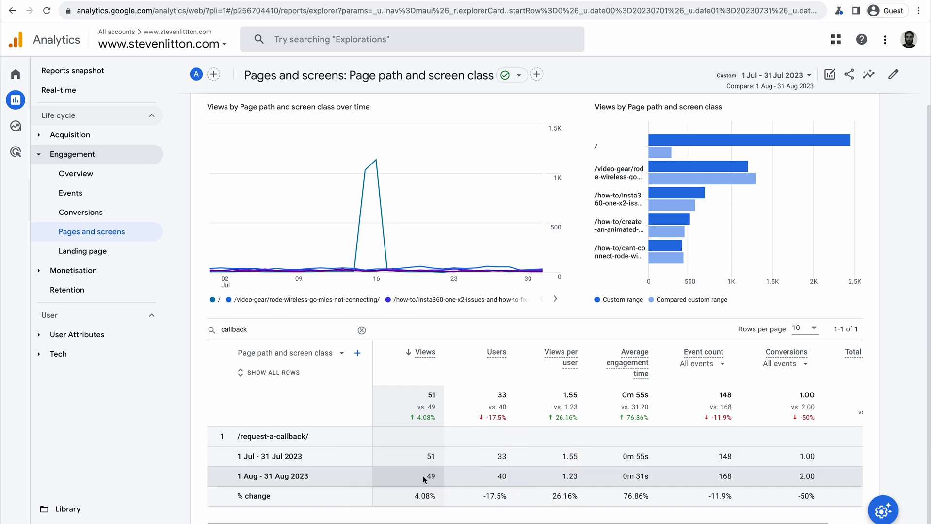
scroll(423, 476, "up", 2)
scroll(256, 409, "down", 2)
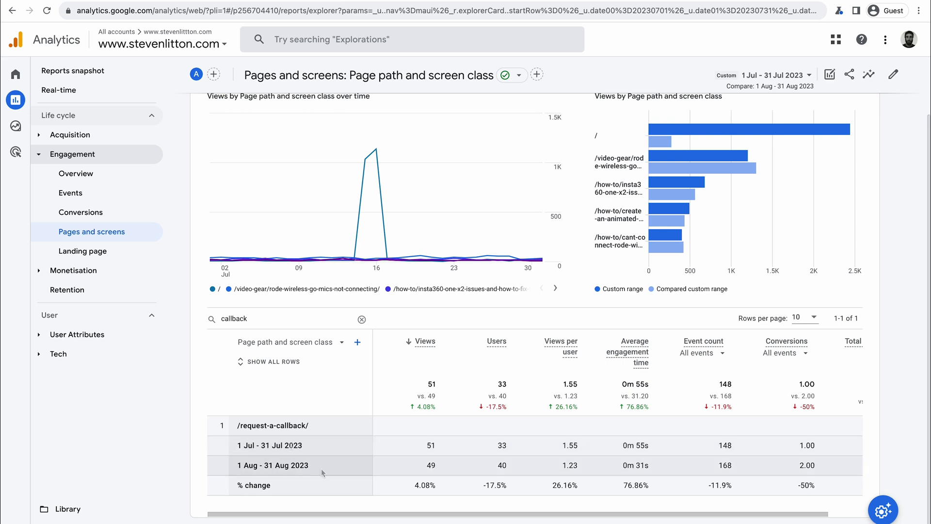
left_click(358, 344)
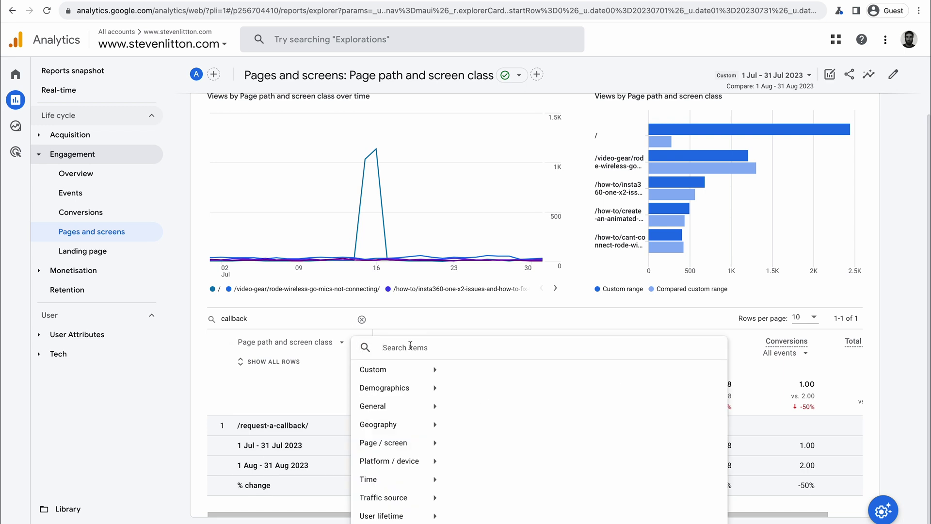
type("re")
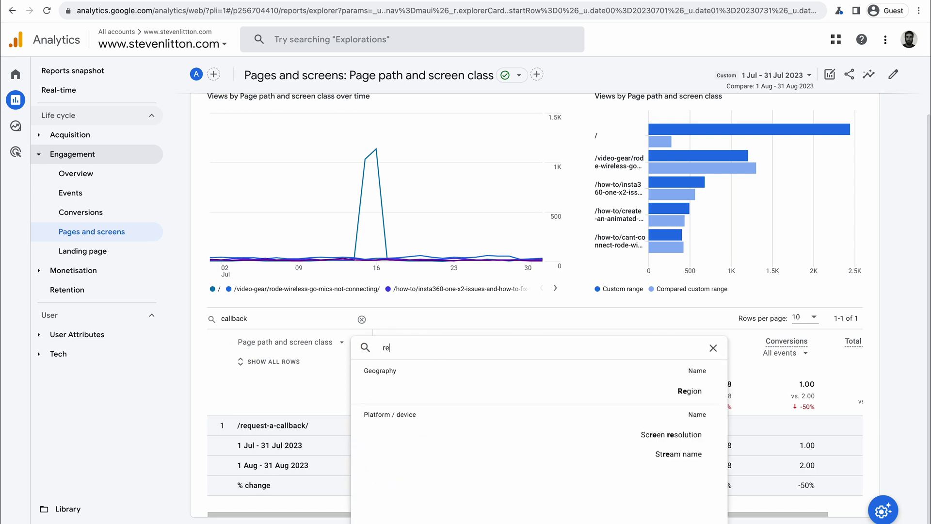
key("BackSpace")
key("BackSpace")
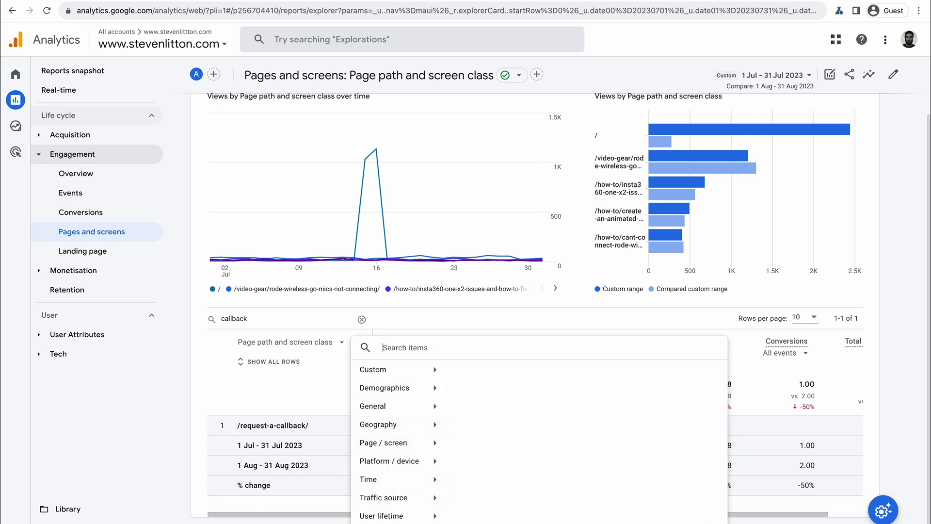
Add First user source from the traffic source dimensions as the table's secondary dimension.
left_click(386, 499)
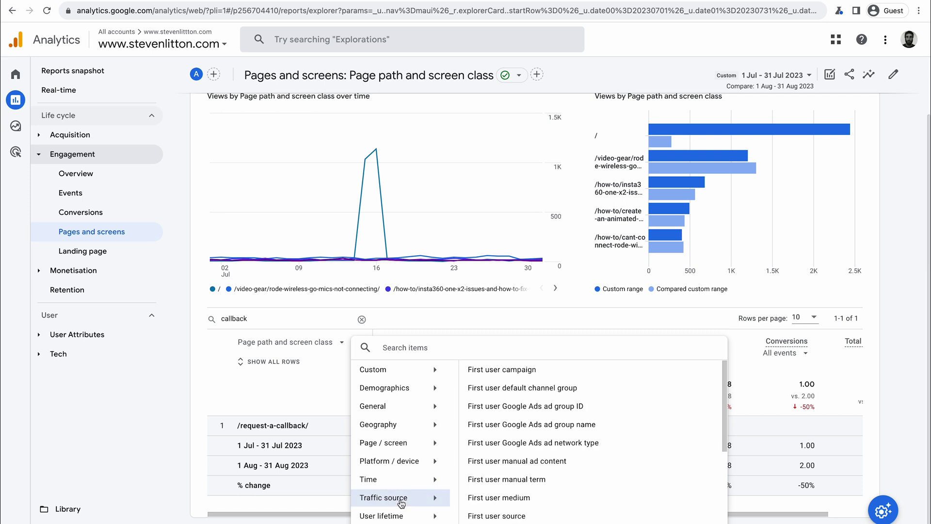
scroll(505, 495, "down", 3)
scroll(502, 485, "up", 1)
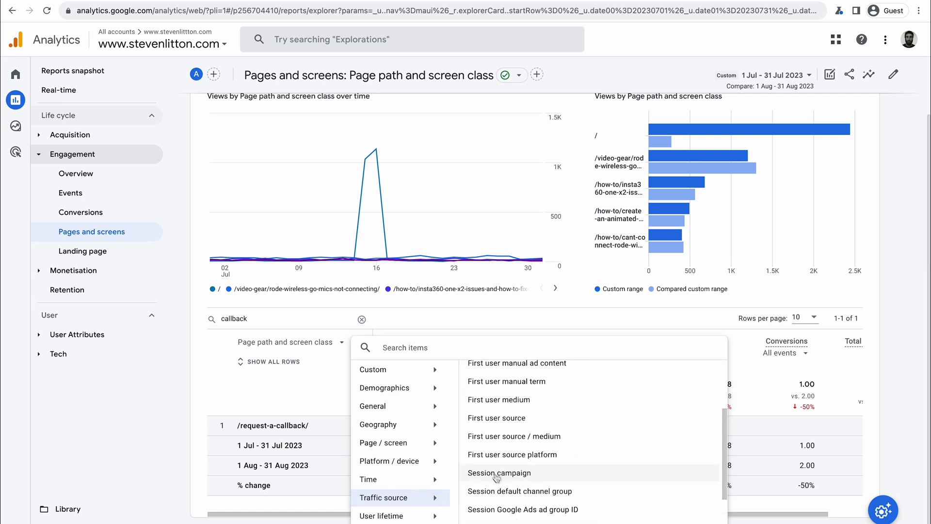
scroll(507, 402, "up", 1)
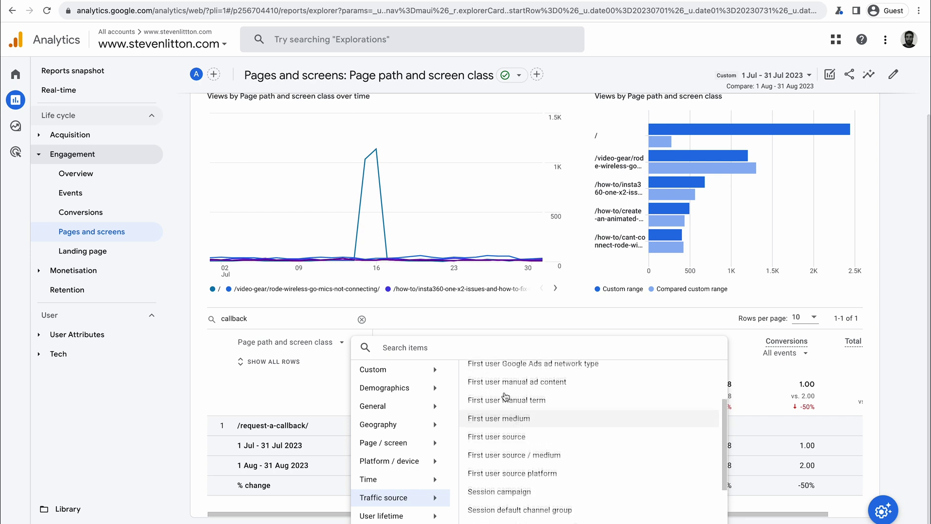
left_click(484, 437)
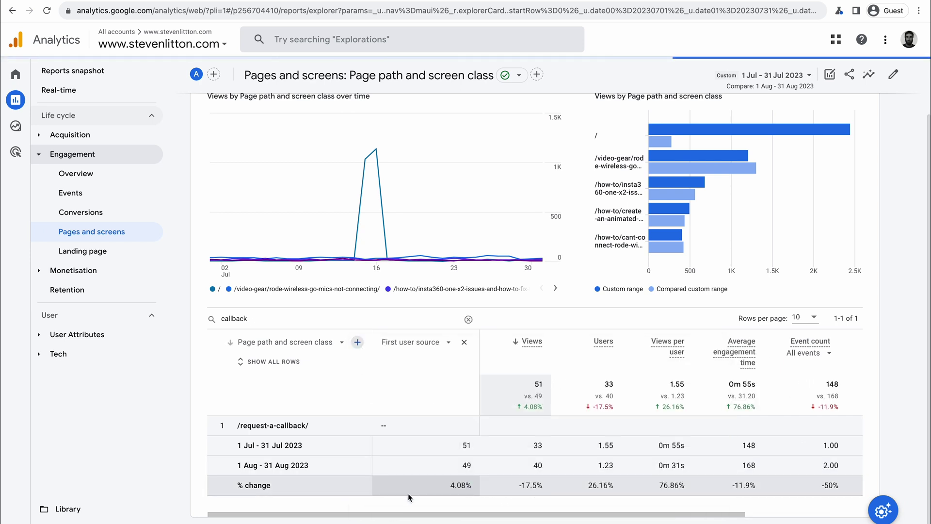
Examine the /request-a-callback/ rows for each first user source across the July and August periods.
scroll(359, 499, "down", 3)
scroll(359, 499, "down", 2)
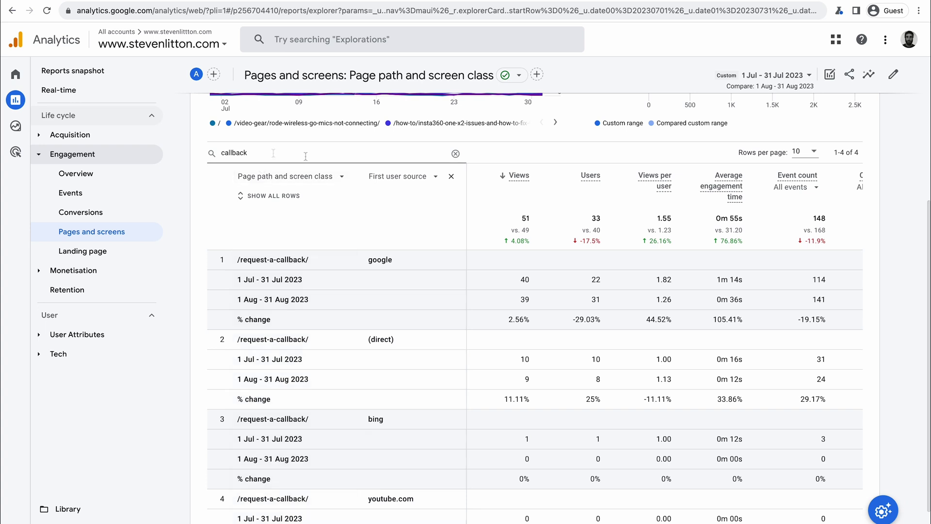
scroll(388, 208, "down", 2)
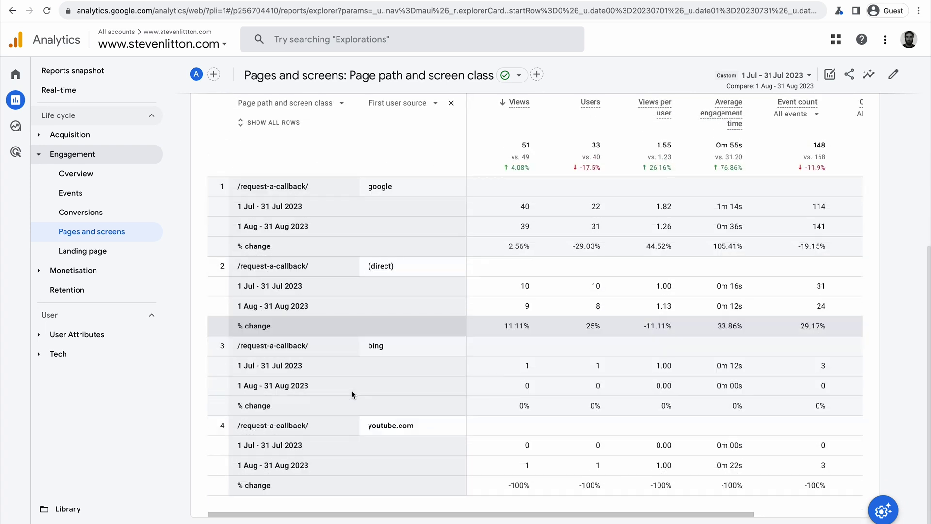
scroll(388, 233, "up", 3)
scroll(383, 340, "down", 2)
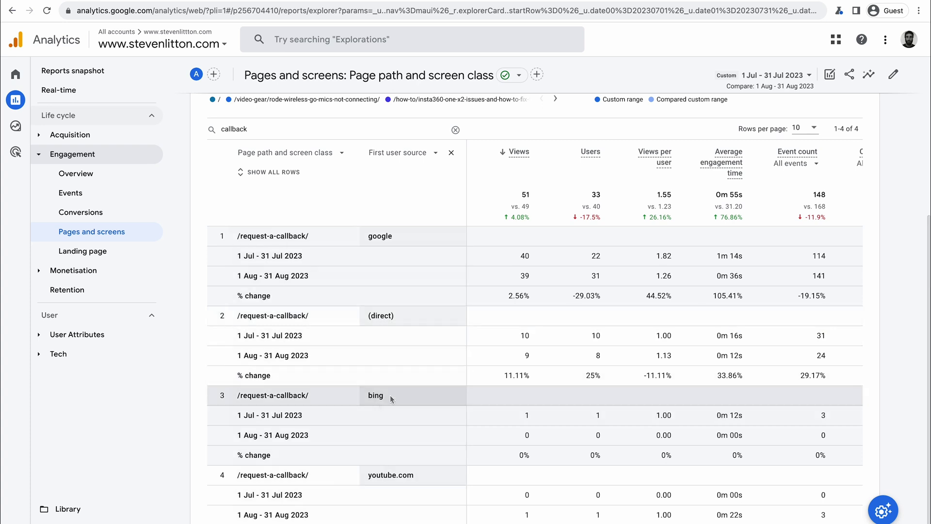
scroll(384, 432, "down", 1)
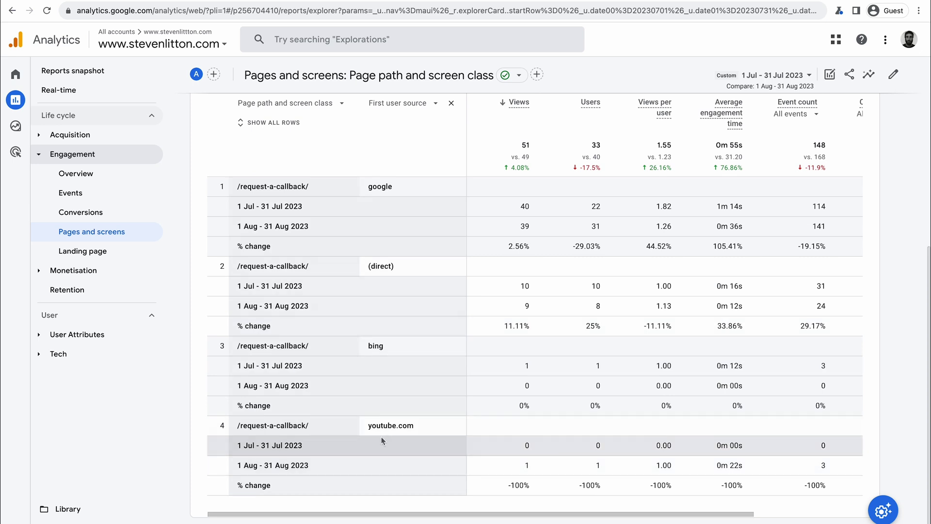
Review the other dimension categories available for the secondary dimension, and look over the callback page's breakdown by first user source again.
scroll(461, 430, "up", 5)
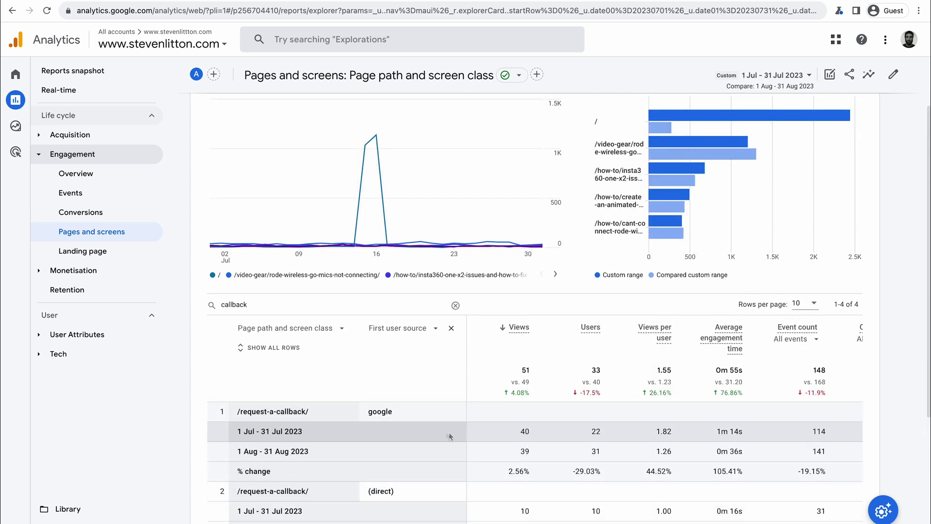
left_click(427, 329)
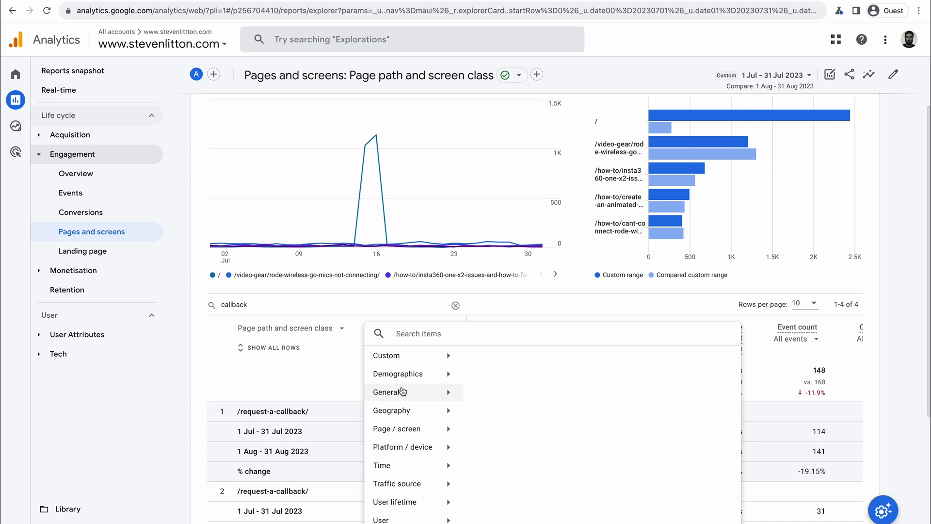
left_click(311, 377)
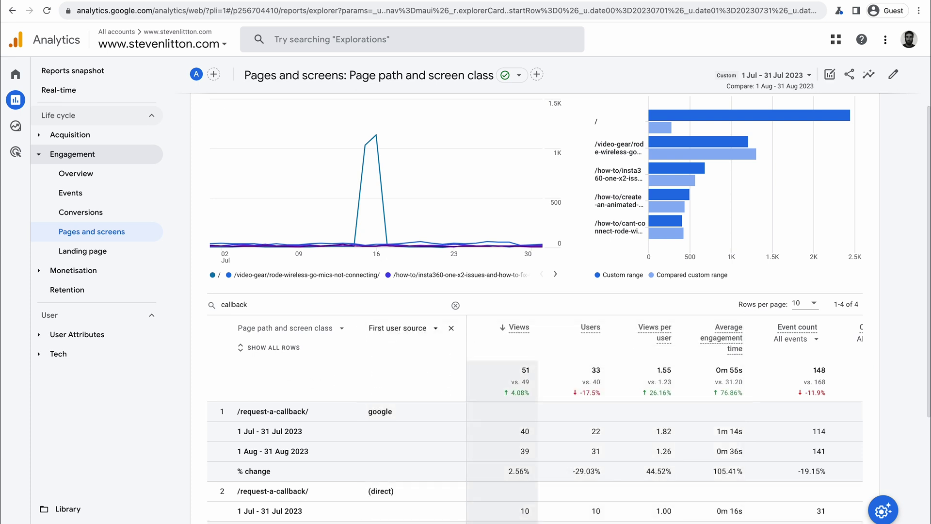
scroll(427, 409, "down", 3)
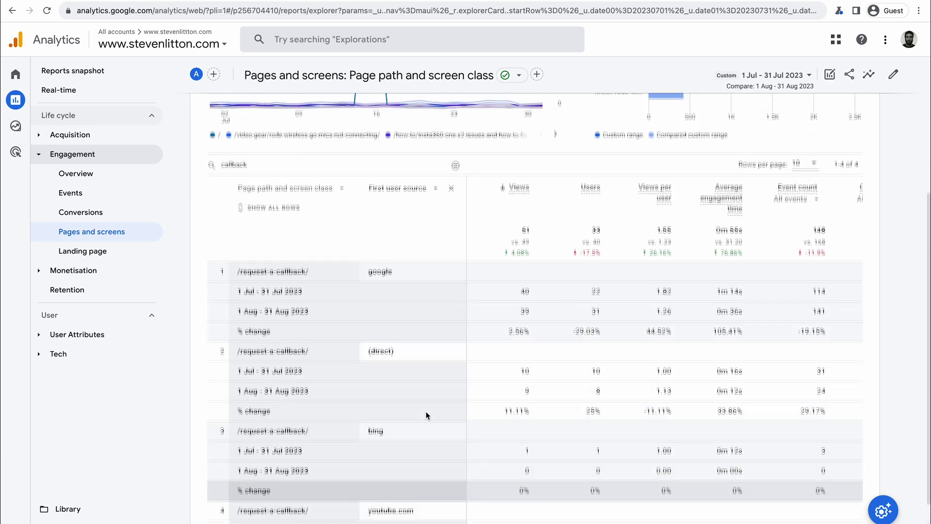
scroll(319, 366, "up", 2)
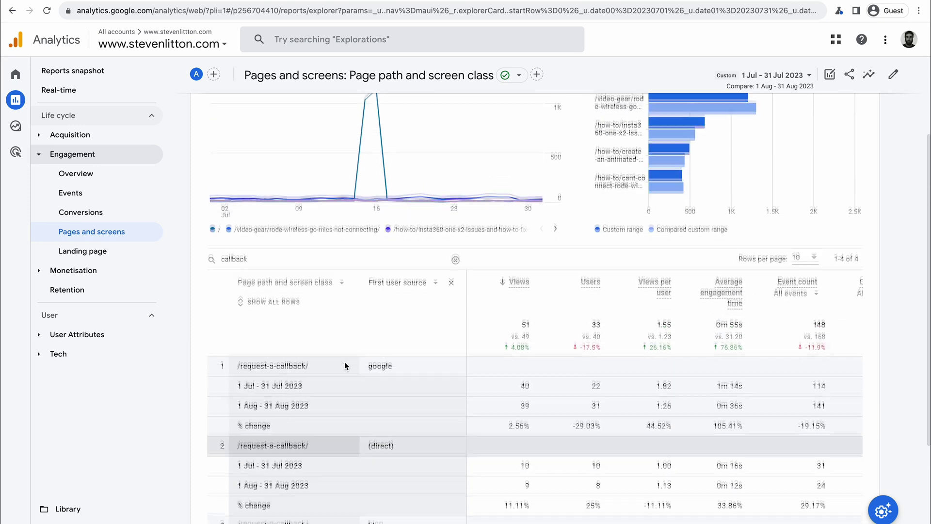
scroll(361, 374, "up", 3)
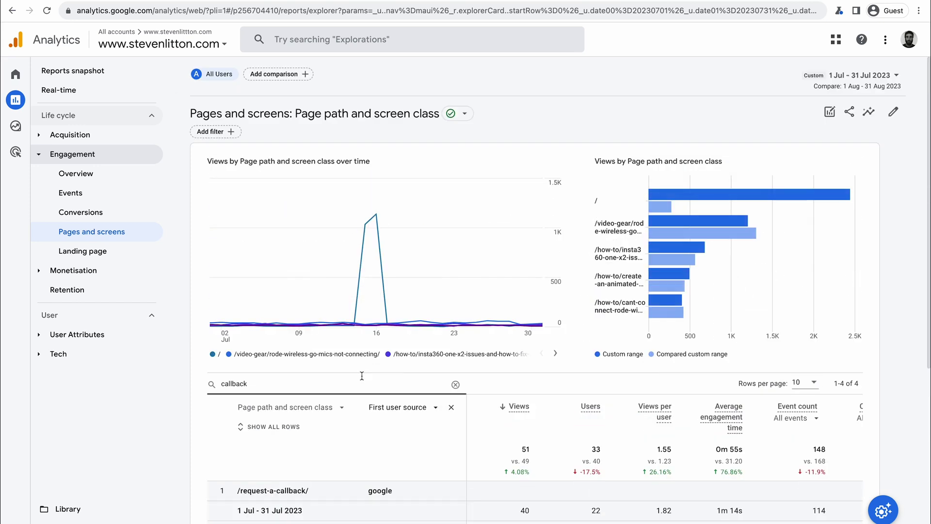